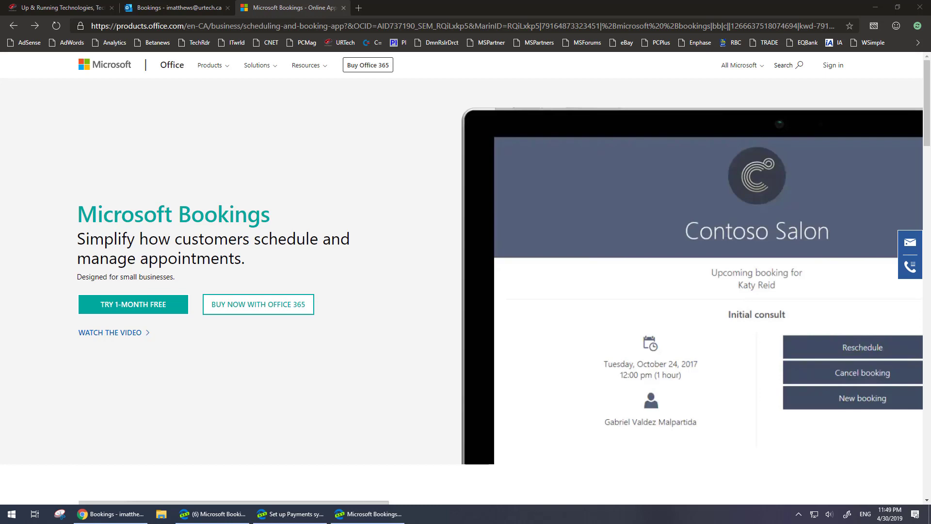
Go to portal.office.com, open the Microsoft 365 admin center, and expand its Settings section
{"action": "left_click", "coordinate": [398, 27]}
{"action": "type", "text": "porta"}
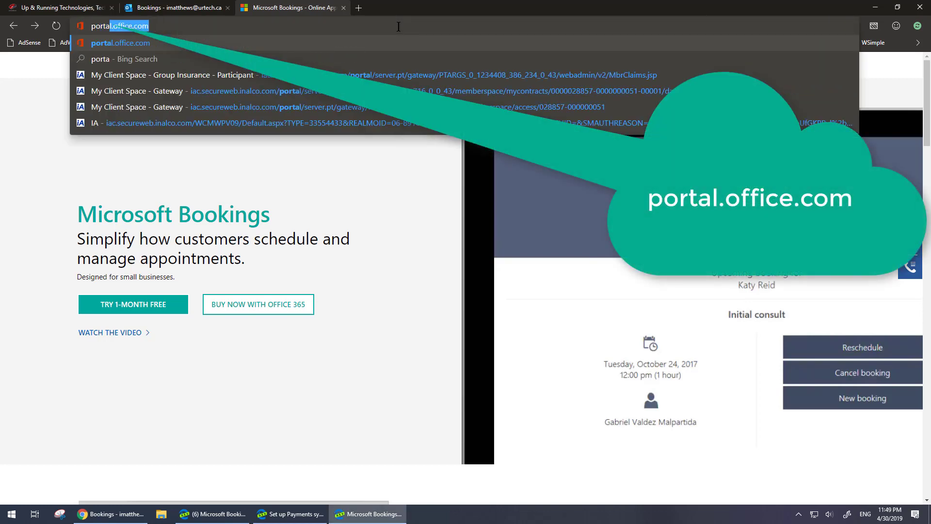
{"action": "key", "text": "Return"}
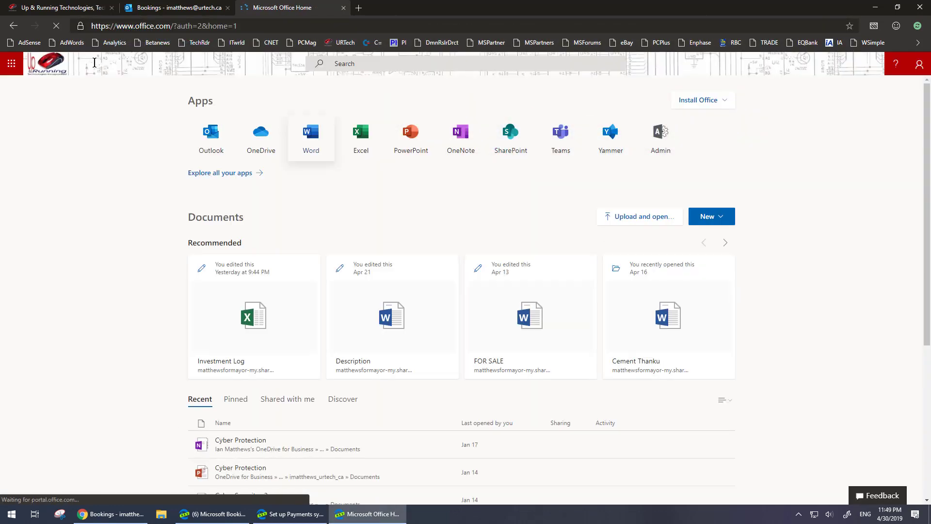
{"action": "left_click", "coordinate": [11, 65]}
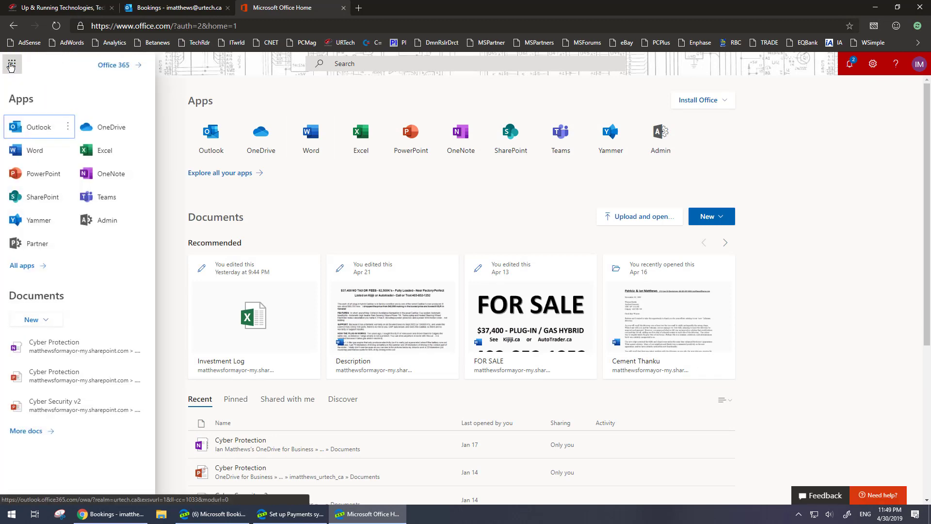
{"action": "left_click", "coordinate": [106, 220]}
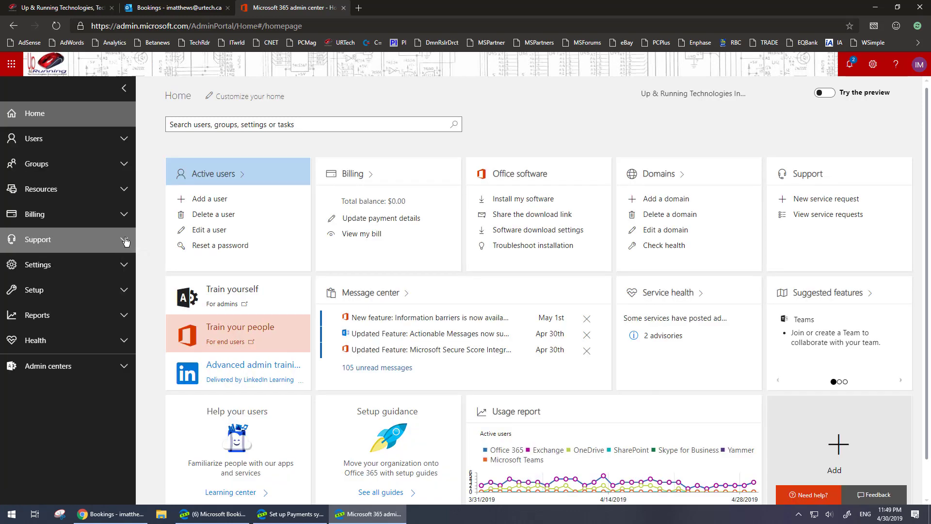
{"action": "left_click", "coordinate": [112, 273]}
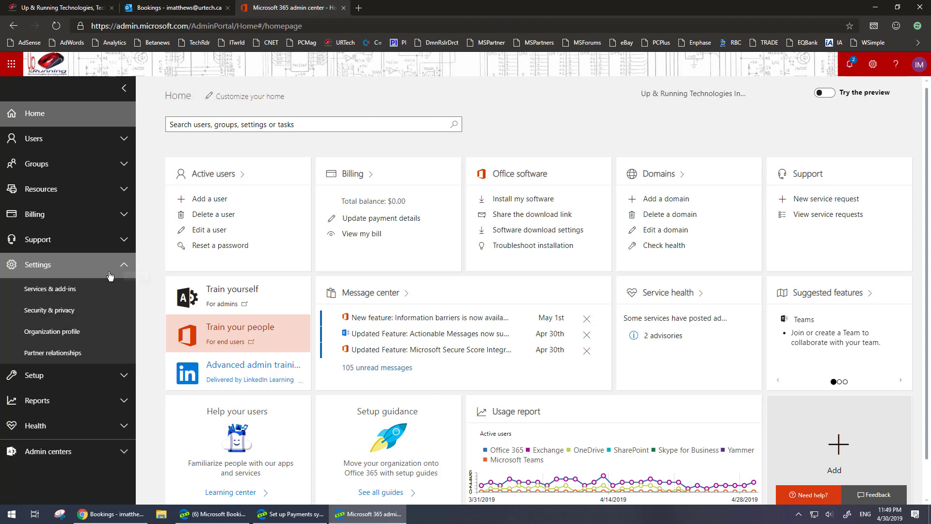
Open Bookings under Services & add-ins and confirm Bookings and online payments are both On
{"action": "left_click", "coordinate": [59, 289]}
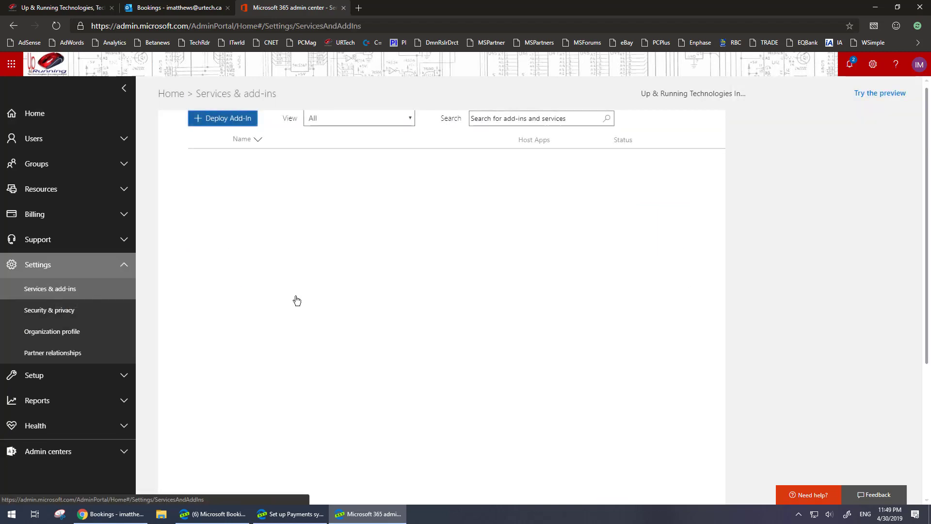
{"action": "left_click", "coordinate": [256, 200]}
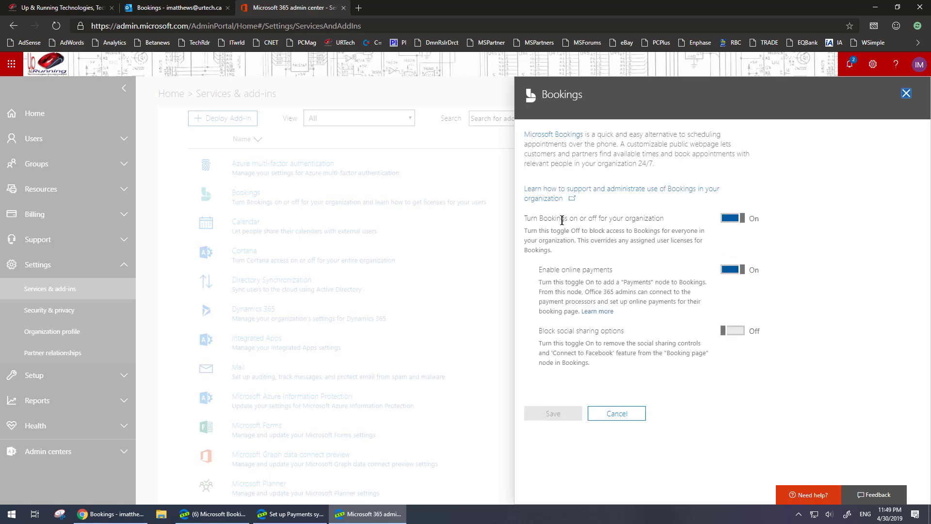
{"action": "left_click_drag", "start_coordinate": [546, 217], "coordinate": [664, 219]}
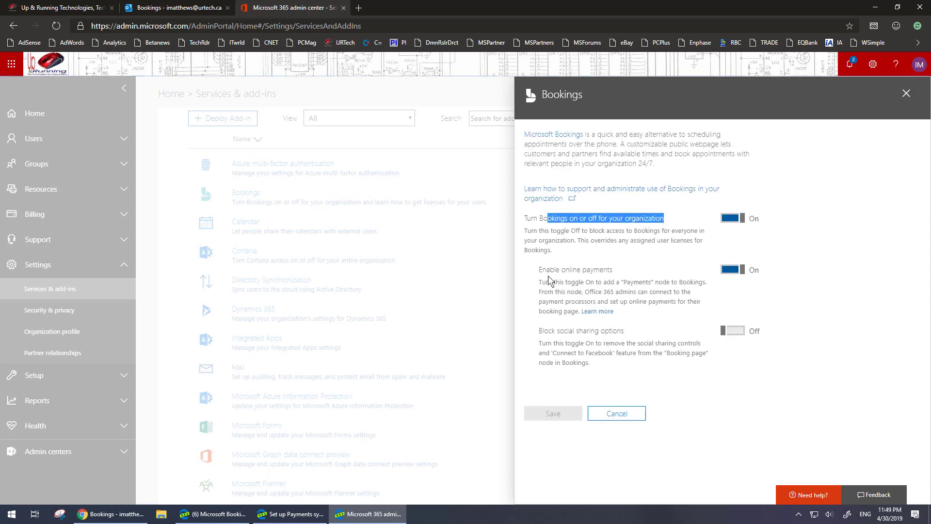
{"action": "left_click", "coordinate": [581, 269]}
{"action": "left_click_drag", "start_coordinate": [545, 269], "coordinate": [624, 273]}
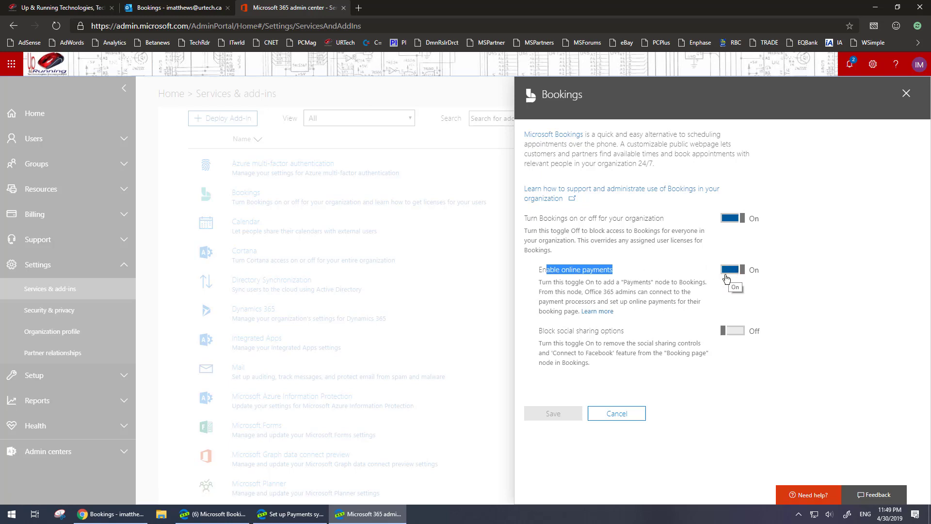
Close the Bookings panel and open the user's details from Active users
{"action": "left_click", "coordinate": [617, 413]}
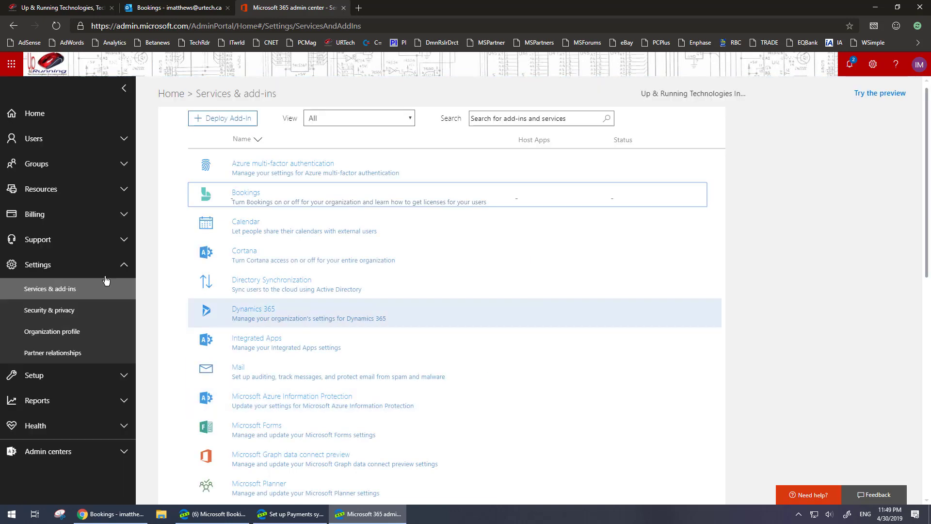
{"action": "left_click", "coordinate": [83, 139]}
{"action": "left_click", "coordinate": [41, 163]}
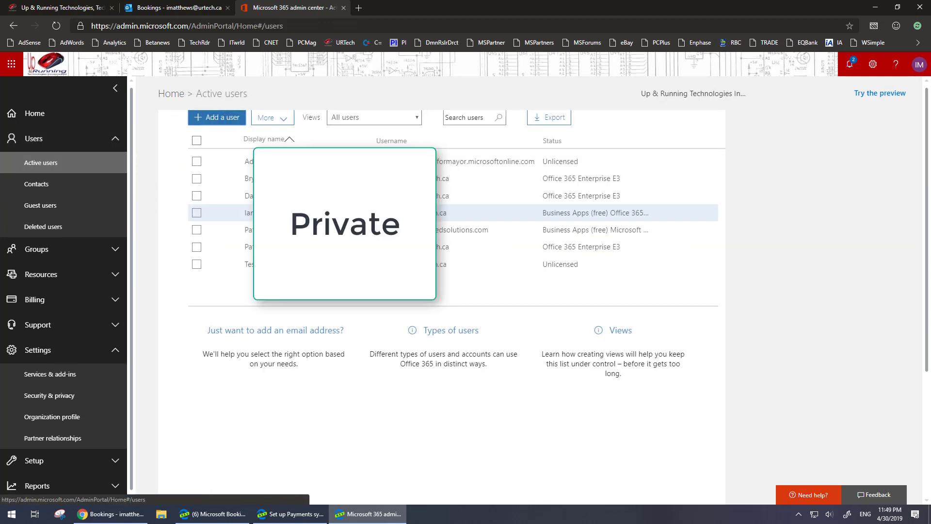
{"action": "left_click", "coordinate": [214, 213]}
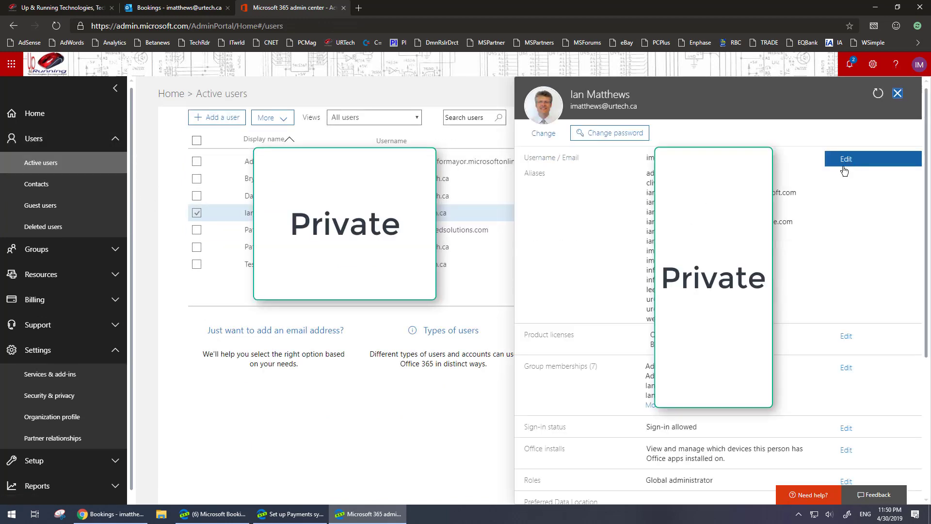
Check that the Business Apps (free) licence includes Microsoft Bookings, then cancel without saving
{"action": "left_click", "coordinate": [844, 336]}
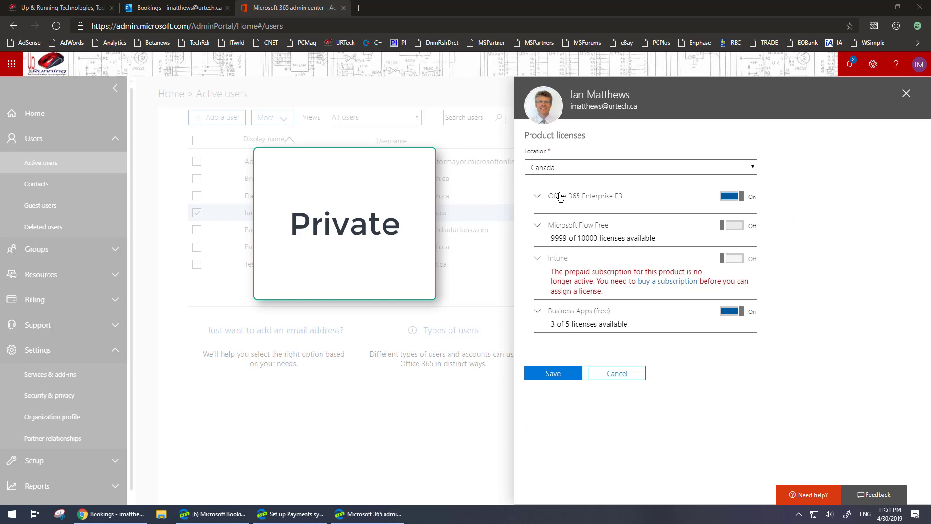
{"action": "left_click", "coordinate": [537, 197]}
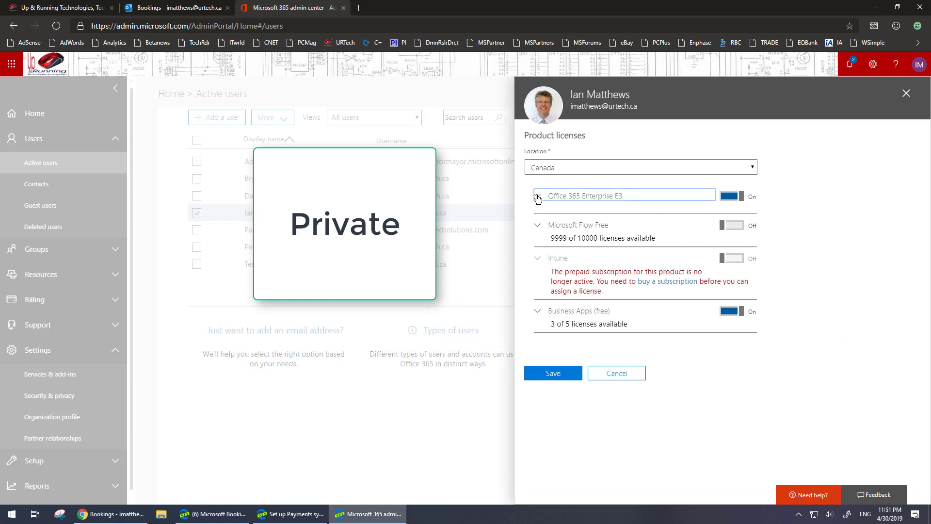
{"action": "left_click", "coordinate": [537, 197]}
{"action": "left_click", "coordinate": [537, 312]}
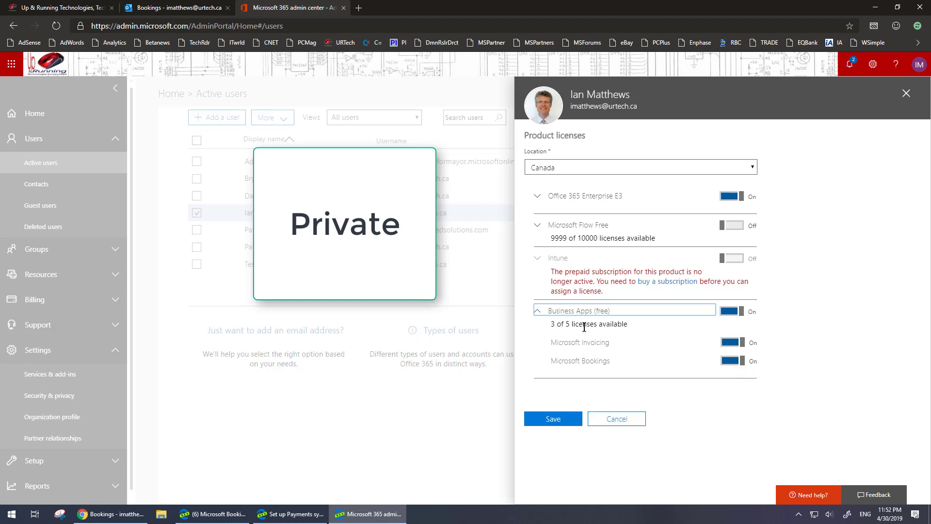
{"action": "left_click", "coordinate": [625, 421]}
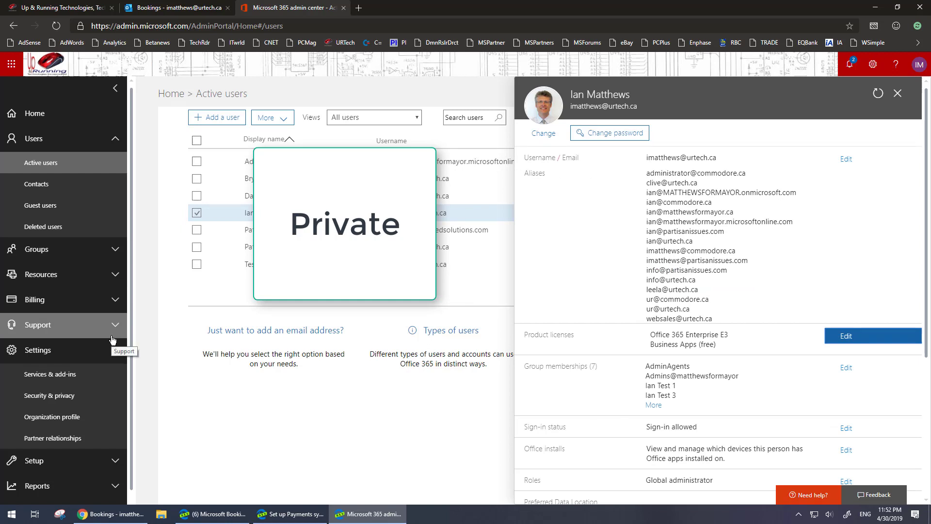
Search the Billing > Purchase services catalog for 'book', finding no Bookings offering
{"action": "left_click", "coordinate": [115, 301]}
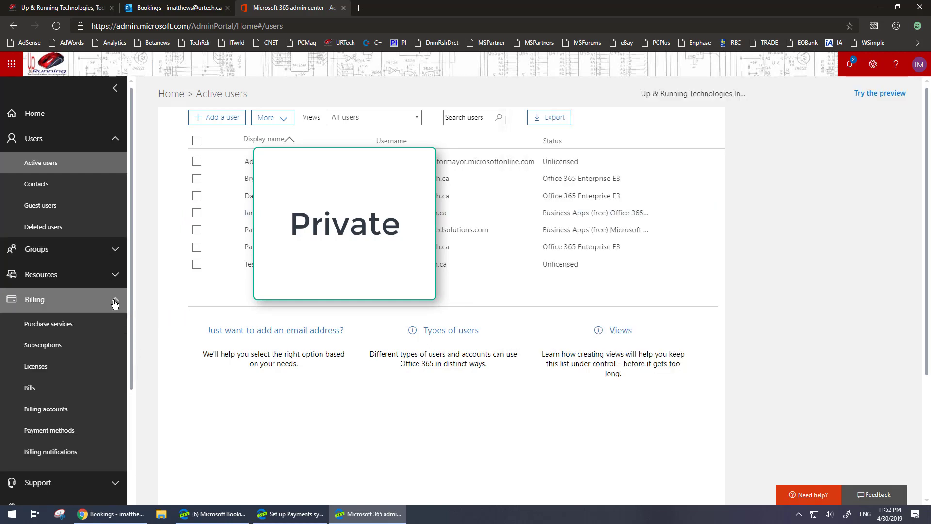
{"action": "left_click", "coordinate": [59, 324]}
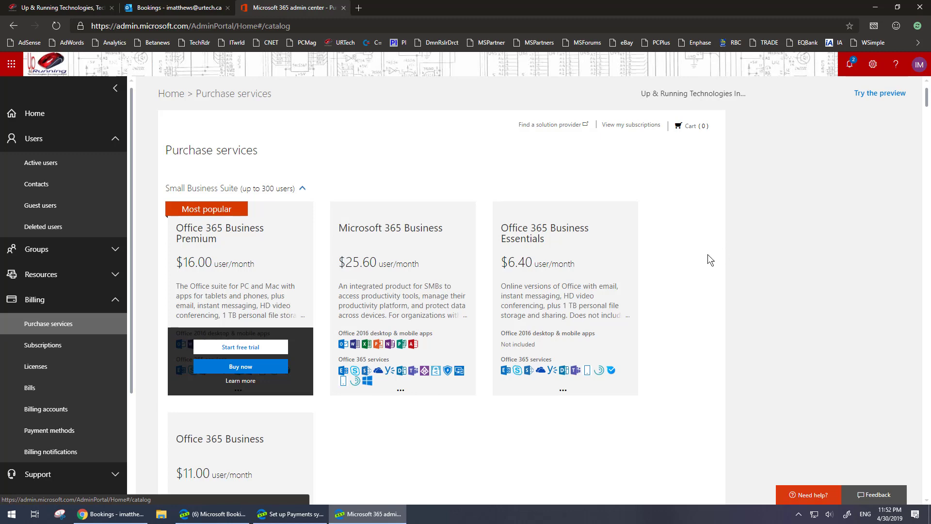
{"action": "scroll", "coordinate": [701, 262], "scroll_direction": "down", "scroll_amount": 5}
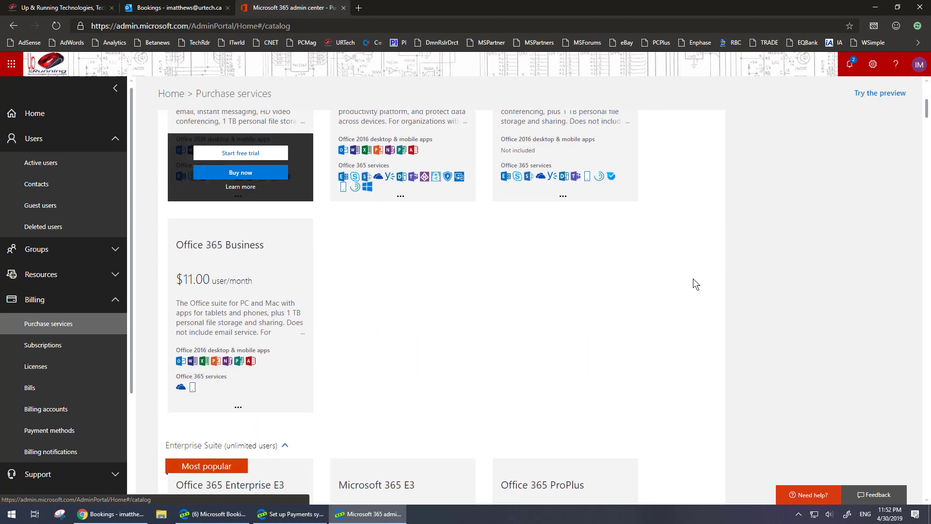
{"action": "scroll", "coordinate": [693, 278], "scroll_direction": "up", "scroll_amount": 5}
{"action": "key", "text": "ctrl+f"}
{"action": "type", "text": "book"}
{"action": "scroll", "coordinate": [693, 284], "scroll_direction": "down", "scroll_amount": 8}
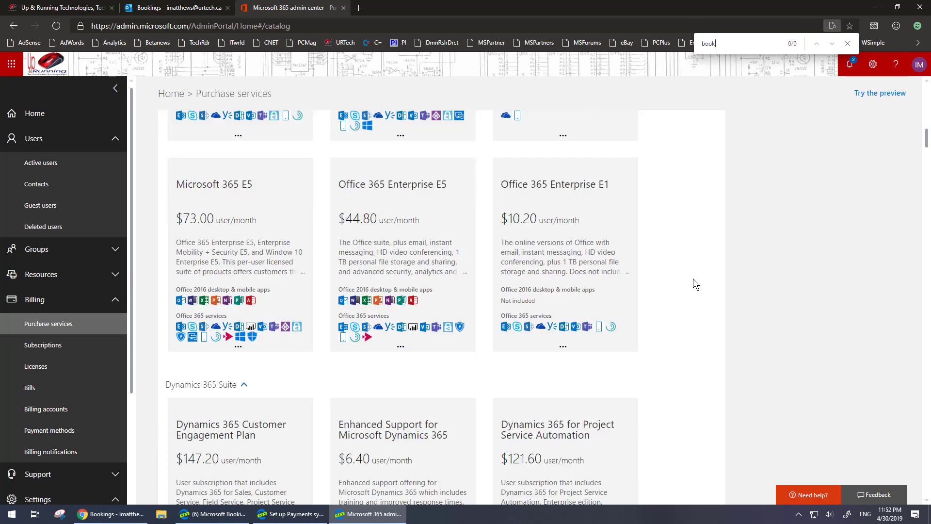
{"action": "scroll", "coordinate": [685, 281], "scroll_direction": "up", "scroll_amount": 6}
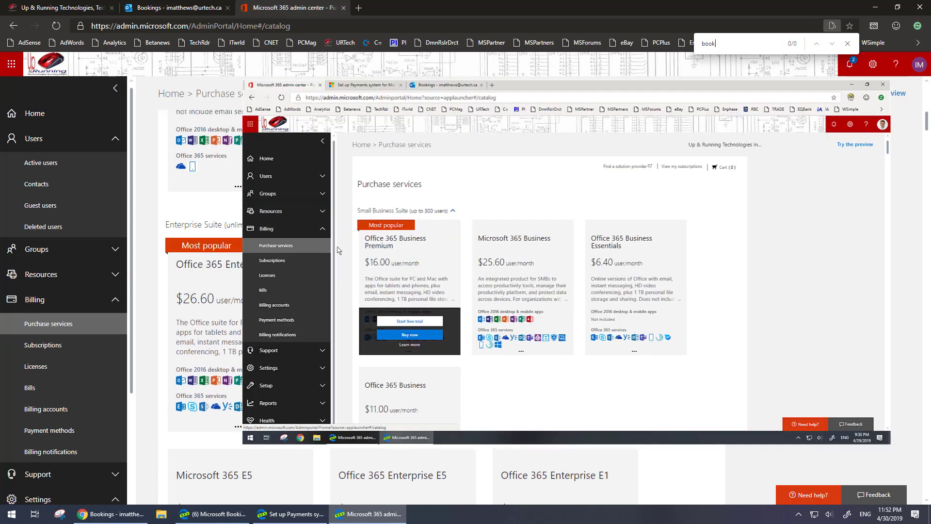
{"action": "scroll", "coordinate": [744, 165], "scroll_direction": "up", "scroll_amount": 4}
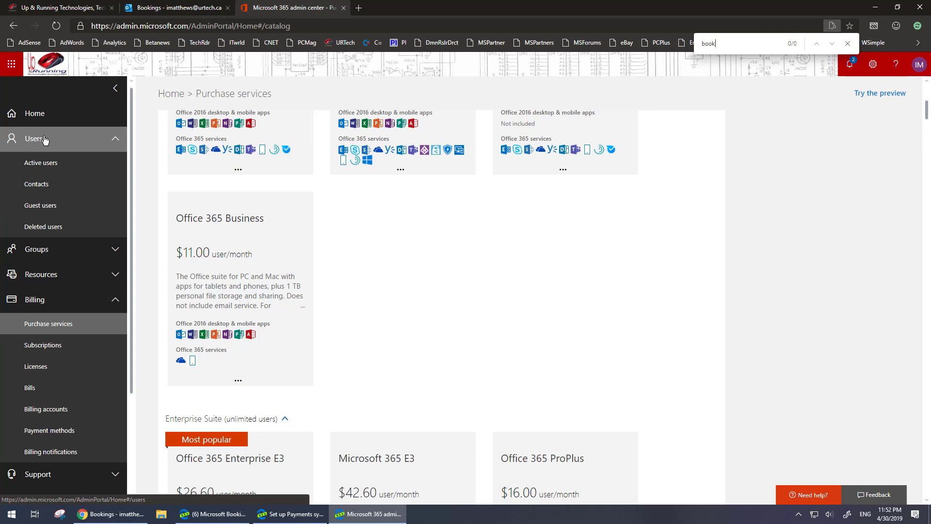
{"action": "left_click", "coordinate": [46, 167]}
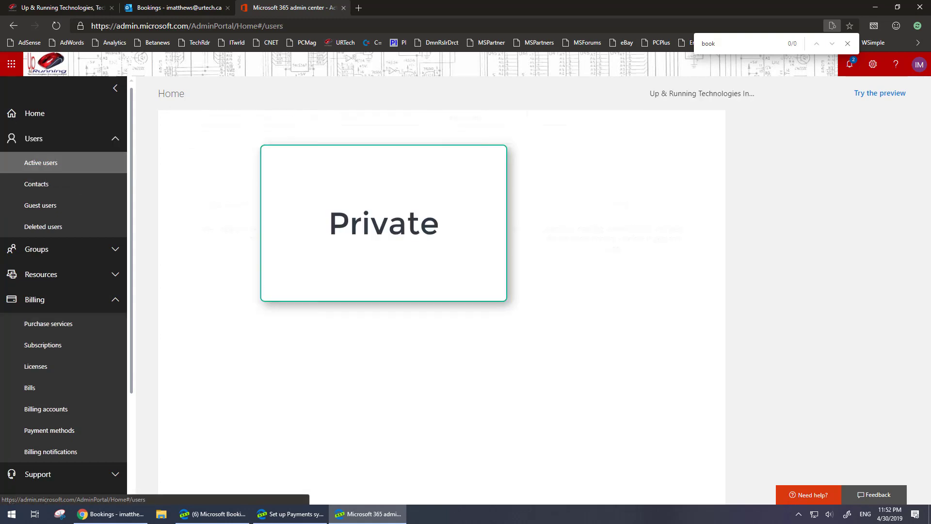
{"action": "left_click", "coordinate": [203, 212]}
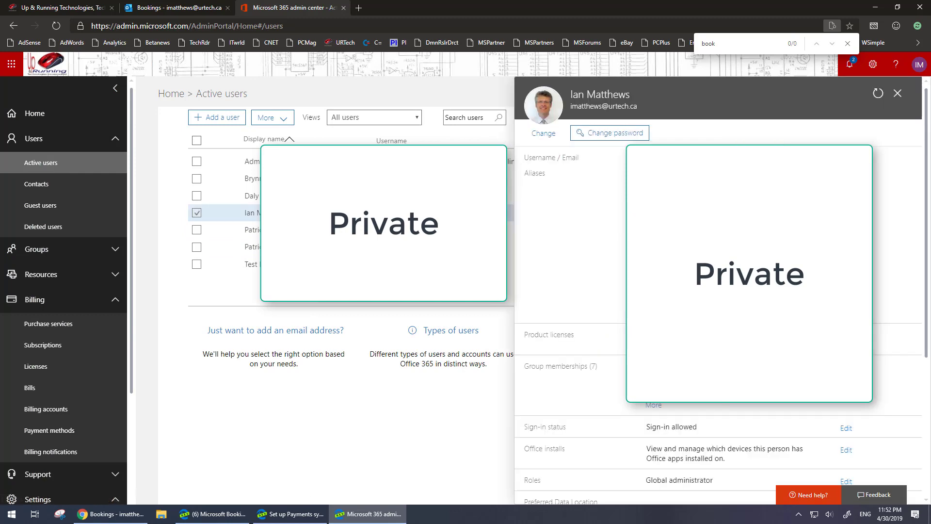
{"action": "scroll", "coordinate": [759, 411], "scroll_direction": "down", "scroll_amount": 5}
{"action": "left_click", "coordinate": [577, 310]}
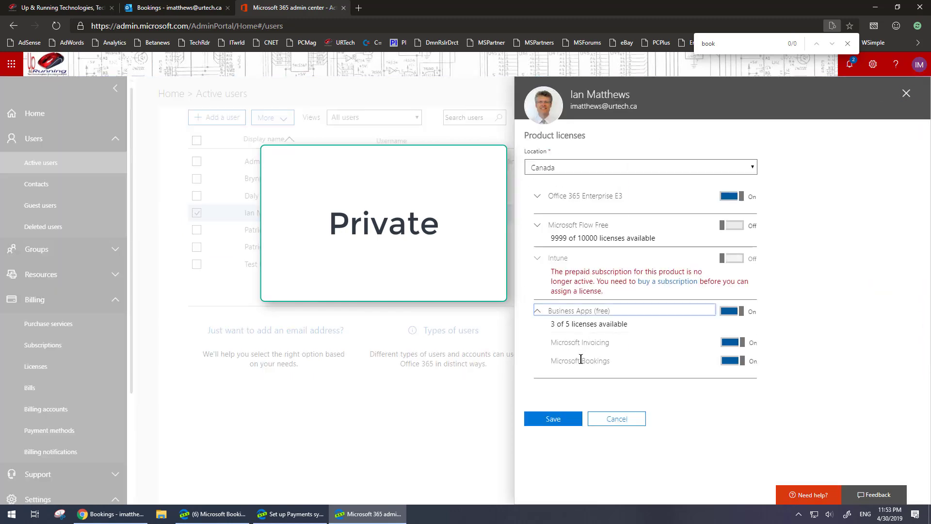
{"action": "left_click", "coordinate": [621, 420]}
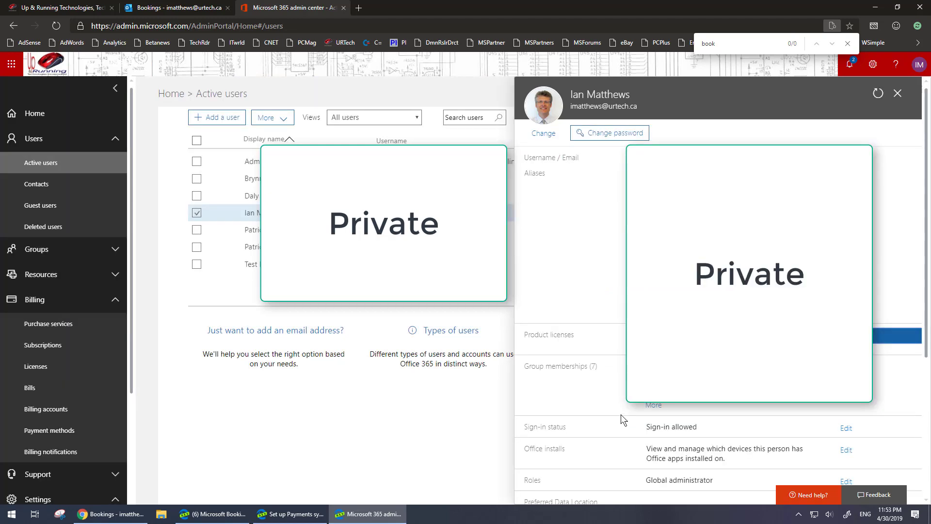
{"action": "left_click", "coordinate": [897, 93]}
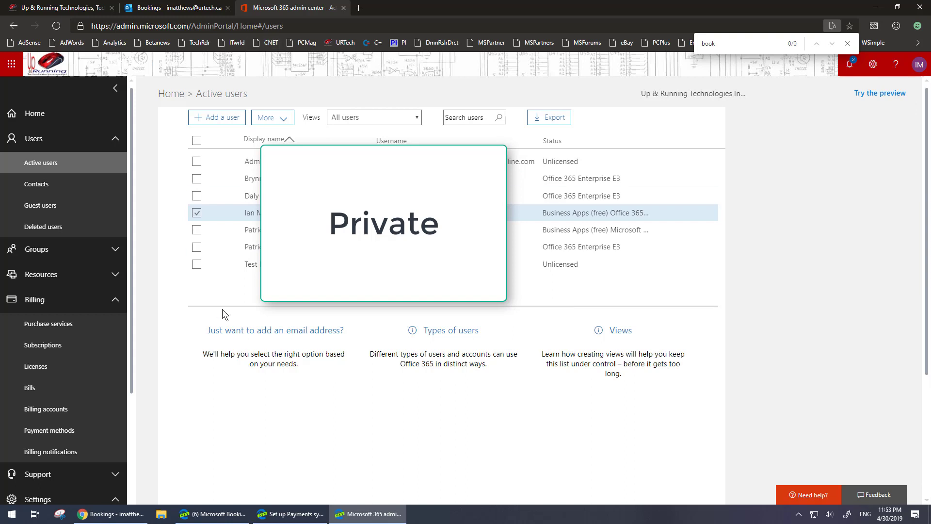
{"action": "left_click", "coordinate": [288, 27]}
Go to the Bookings web app and open its Payments page
{"action": "type", "text": "book"}
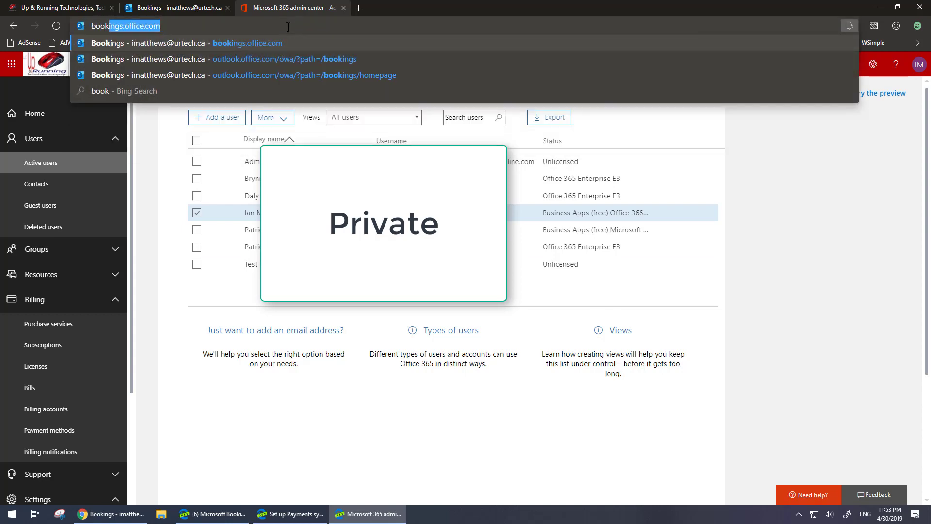
{"action": "key", "text": "Return"}
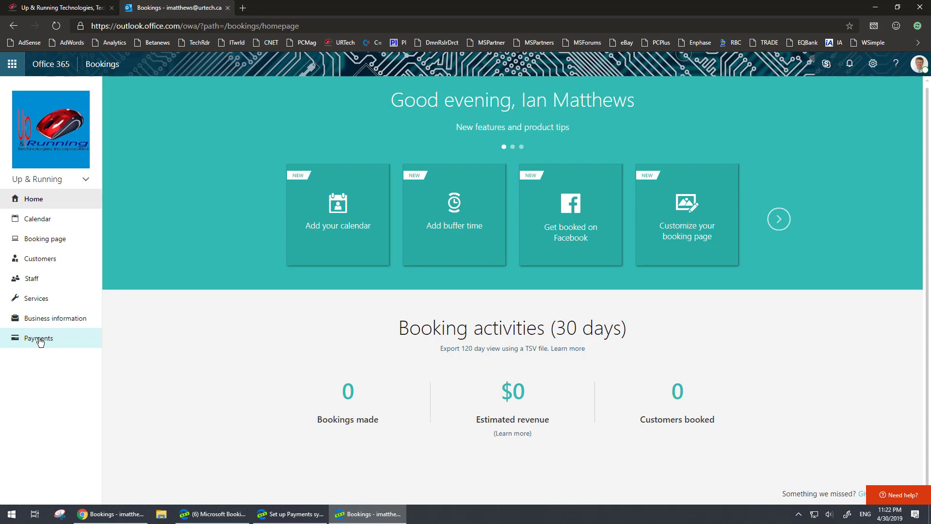
{"action": "left_click", "coordinate": [39, 339]}
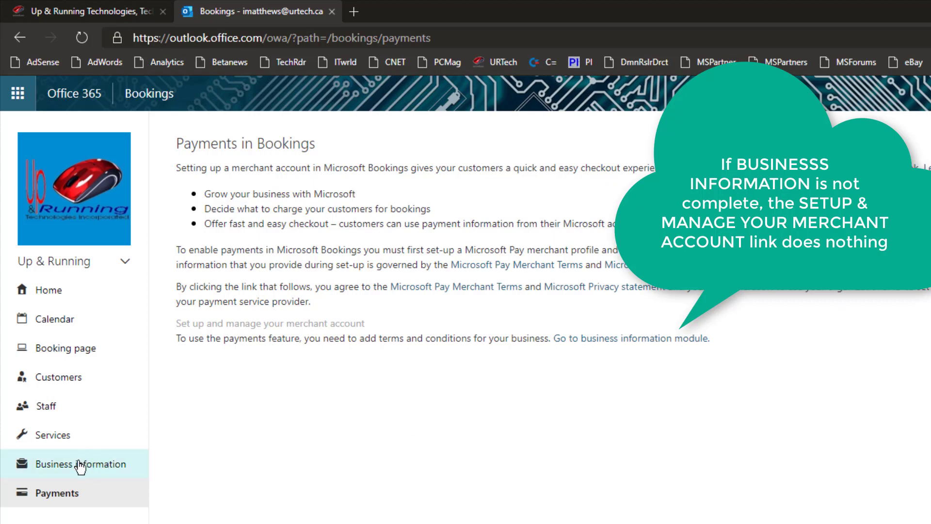
Move to Business information and start entering the 5th Street SW business address
{"action": "left_click", "coordinate": [632, 345]}
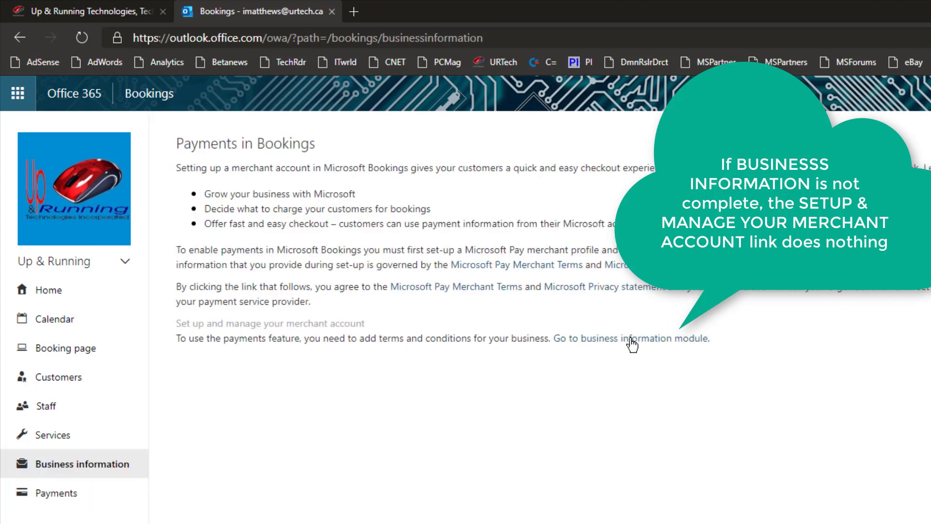
{"action": "left_click", "coordinate": [209, 287]}
{"action": "type", "text": "250"}
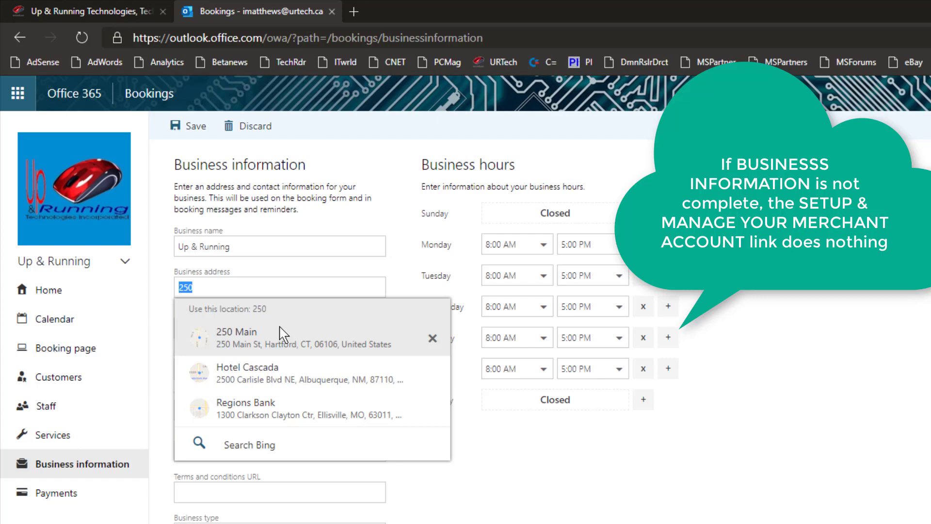
{"action": "type", "text": "250 5t"}
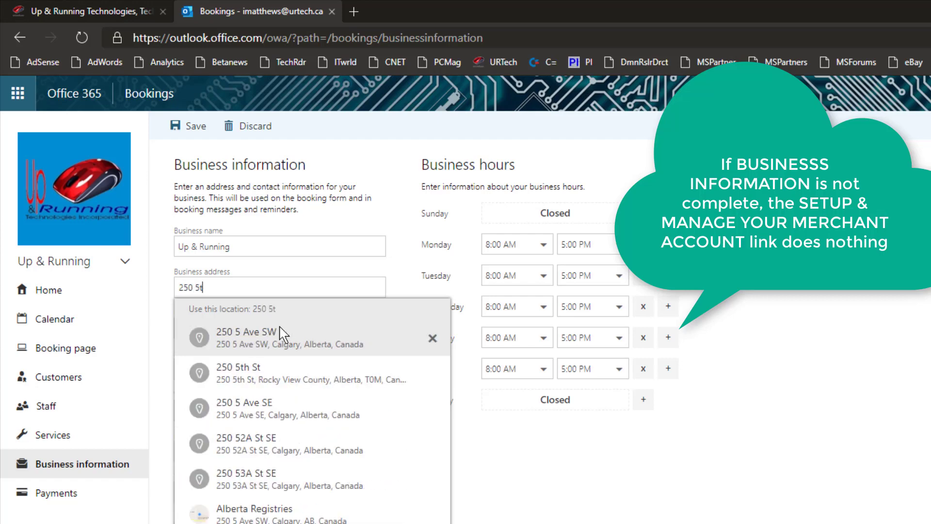
{"action": "type", "text": "h Street Sw"}
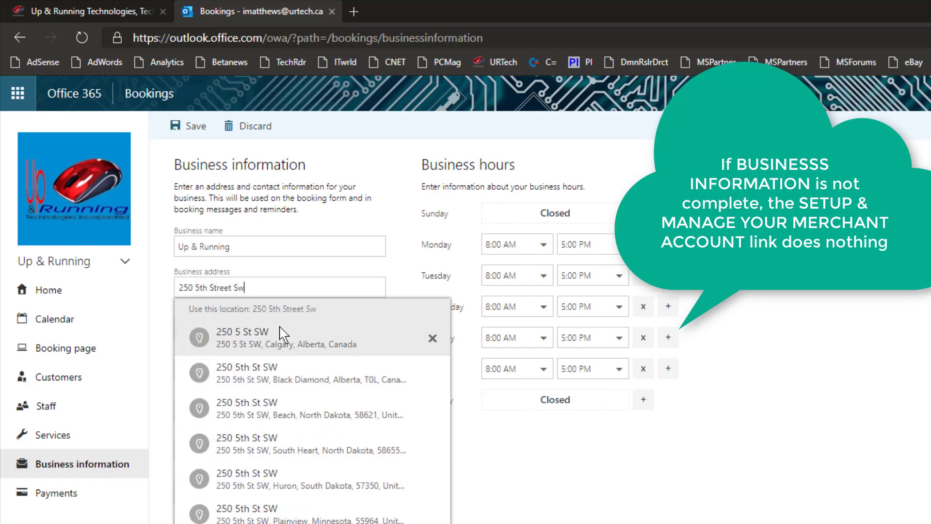
Complete the business address with the '250 5 St SW' suggestion, then return to Payments
{"action": "key", "text": "BackSpace"}
{"action": "type", "text": "W C"}
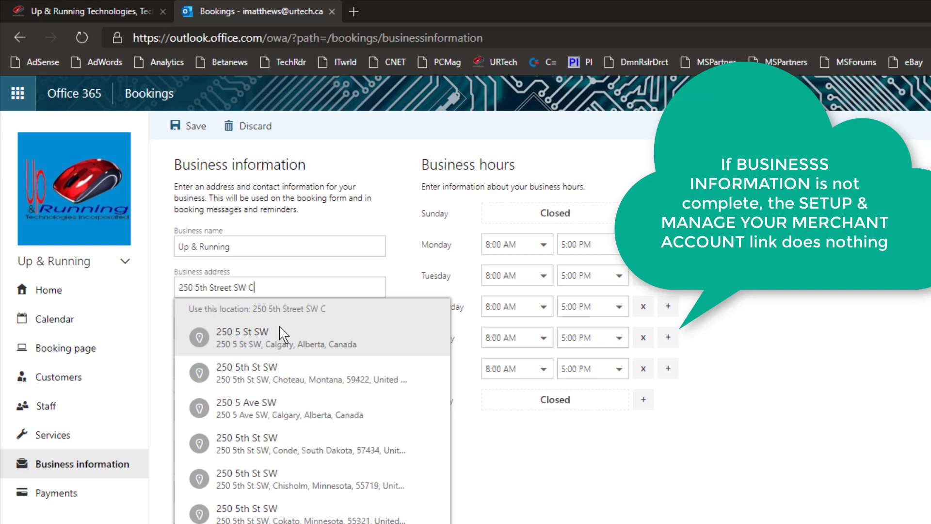
{"action": "left_click", "coordinate": [285, 335]}
{"action": "left_click", "coordinate": [263, 330]}
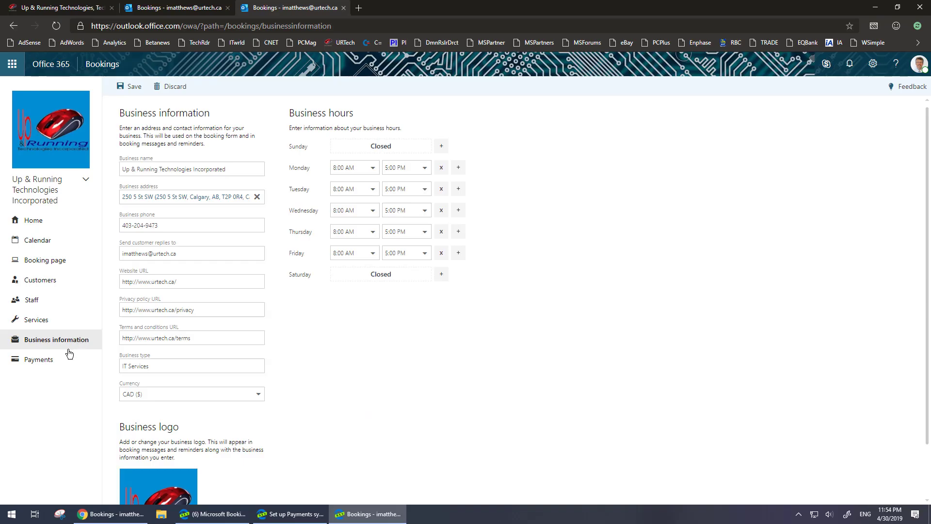
{"action": "left_click", "coordinate": [73, 490]}
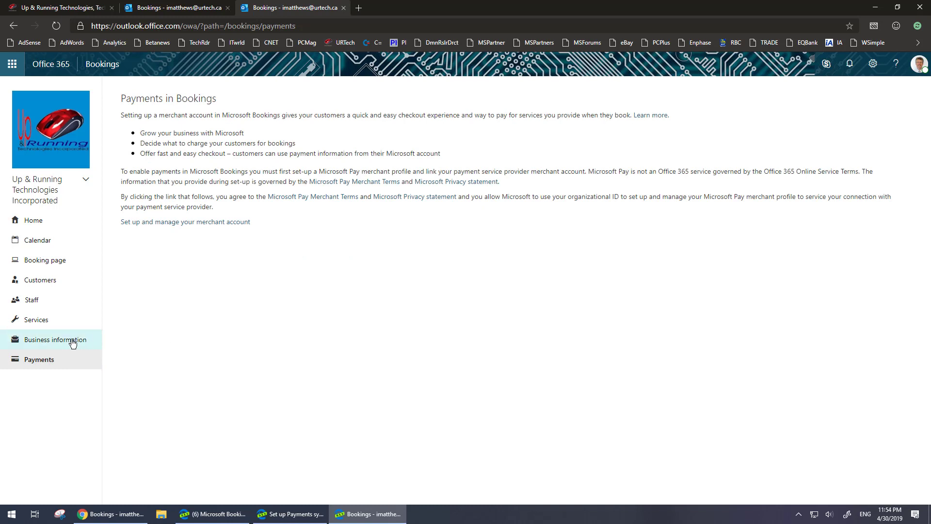
Try merchant account setup, then review Business information with IT Services type and CAD currency
{"action": "left_click", "coordinate": [223, 224]}
{"action": "left_click", "coordinate": [63, 339]}
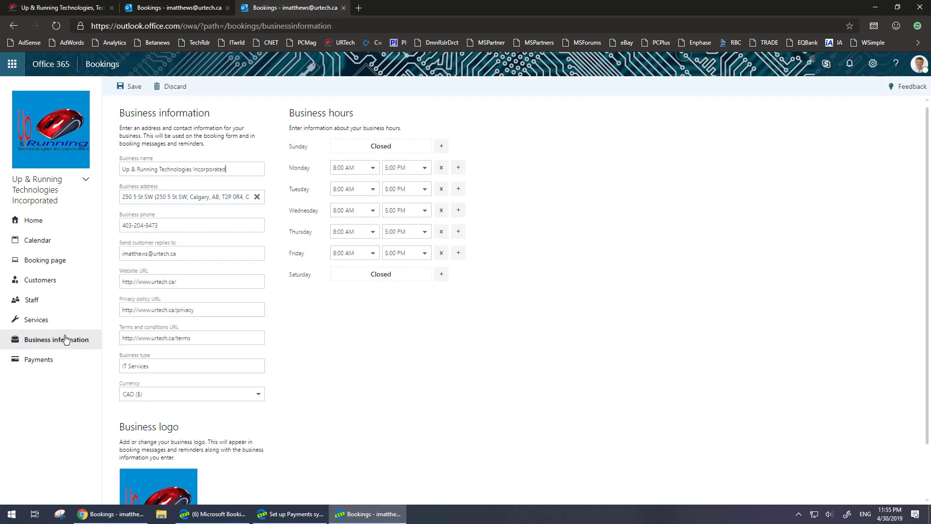
{"action": "left_click", "coordinate": [50, 359]}
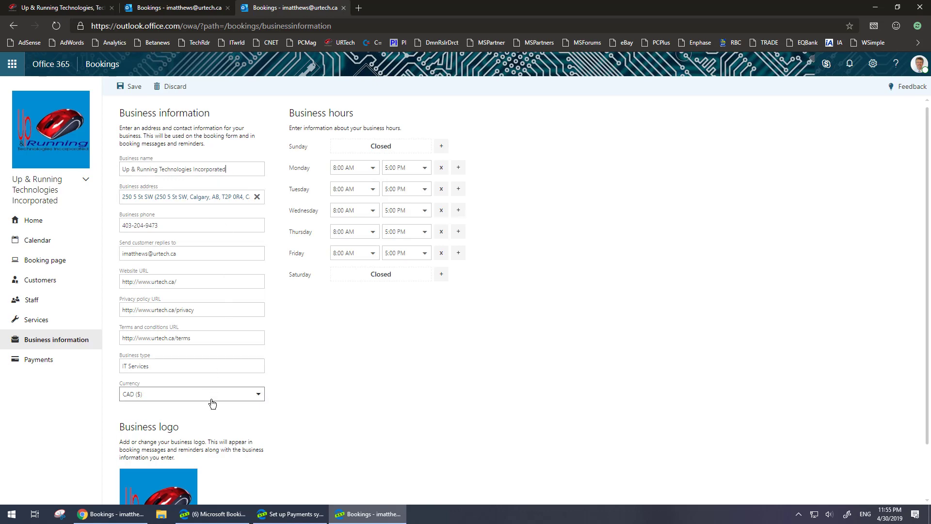
{"action": "left_click_drag", "start_coordinate": [121, 338], "coordinate": [58, 307]}
{"action": "left_click", "coordinate": [291, 349]}
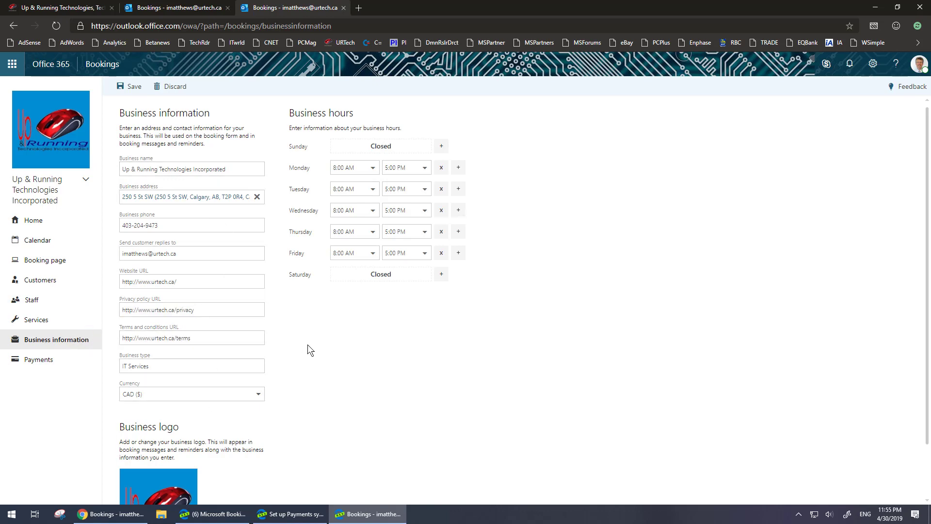
Start merchant account setup from Payments and choose to add a PayPal account
{"action": "left_click", "coordinate": [34, 361]}
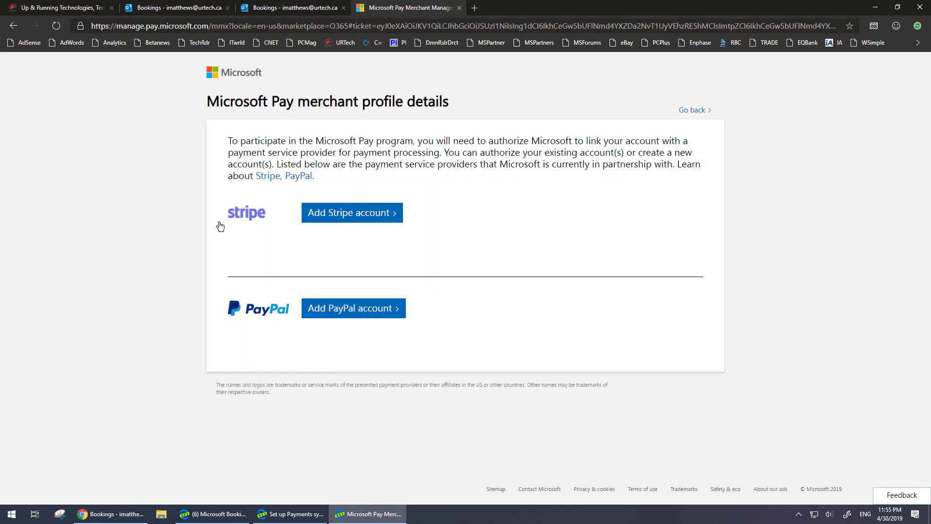
{"action": "left_click", "coordinate": [338, 309]}
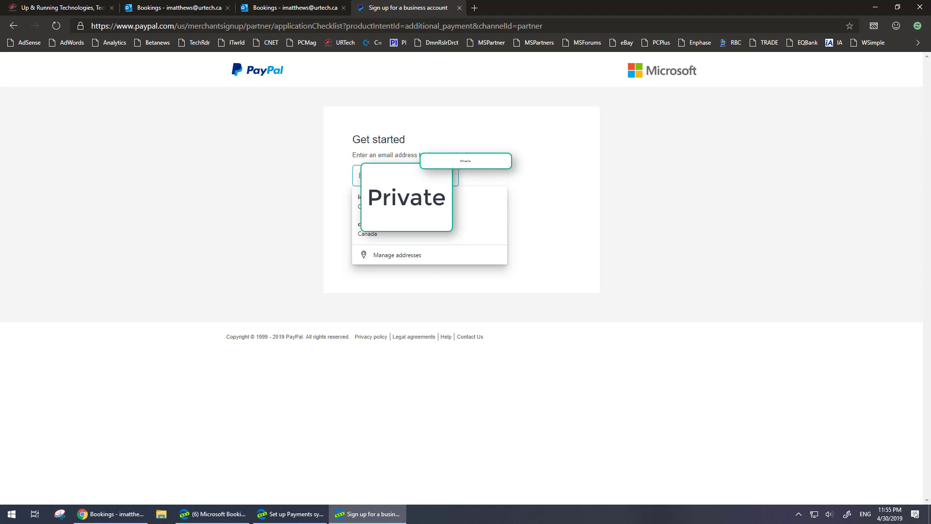
Sign in to PayPal with the saved email and the account password
{"action": "left_click", "coordinate": [480, 201]}
{"action": "left_click", "coordinate": [404, 254]}
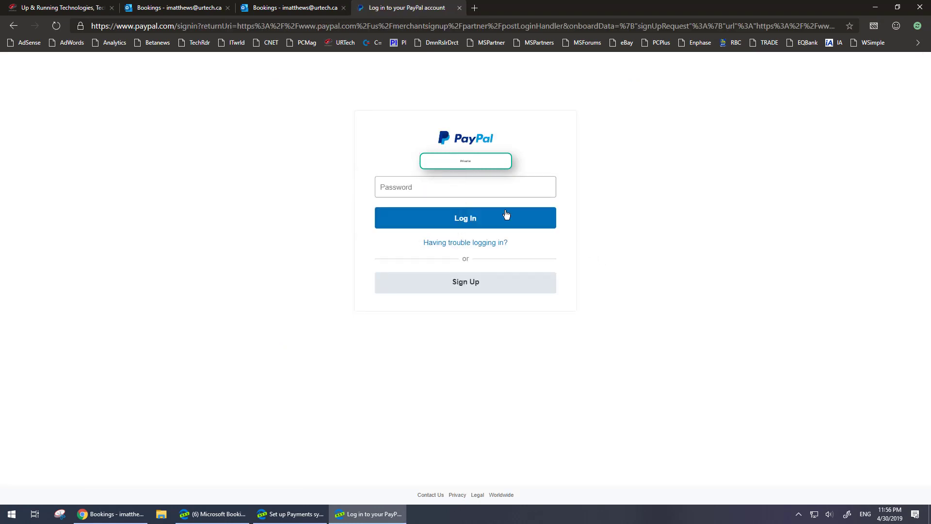
{"action": "left_click", "coordinate": [402, 188]}
{"action": "type", "text": "••••"}
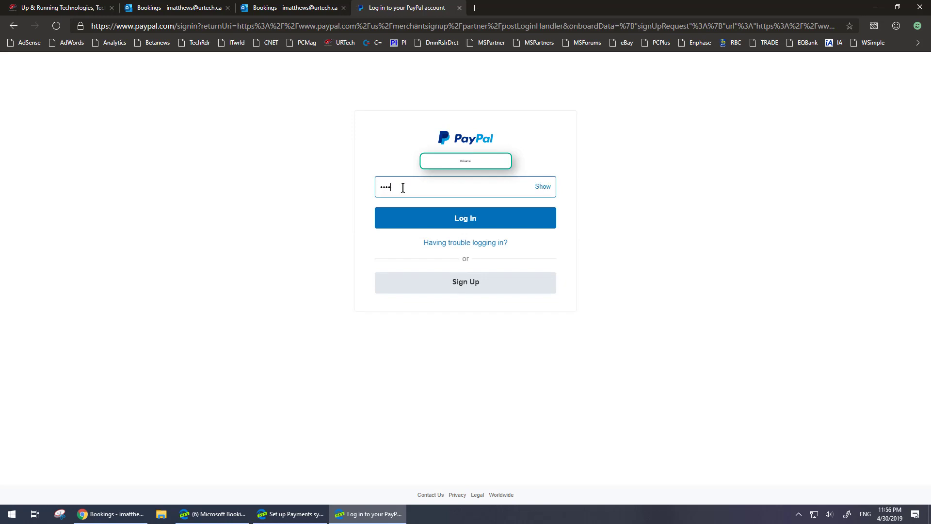
{"action": "type", "text": "•••••••"}
{"action": "left_click", "coordinate": [478, 221]}
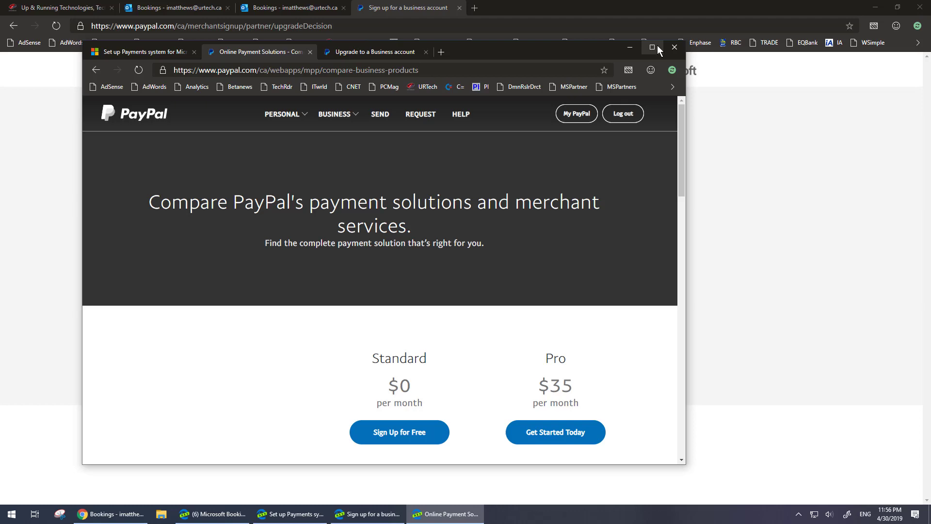
Maximize the PayPal comparison window and scroll through the Standard $0 and Pro $35 plans
{"action": "left_click", "coordinate": [657, 45]}
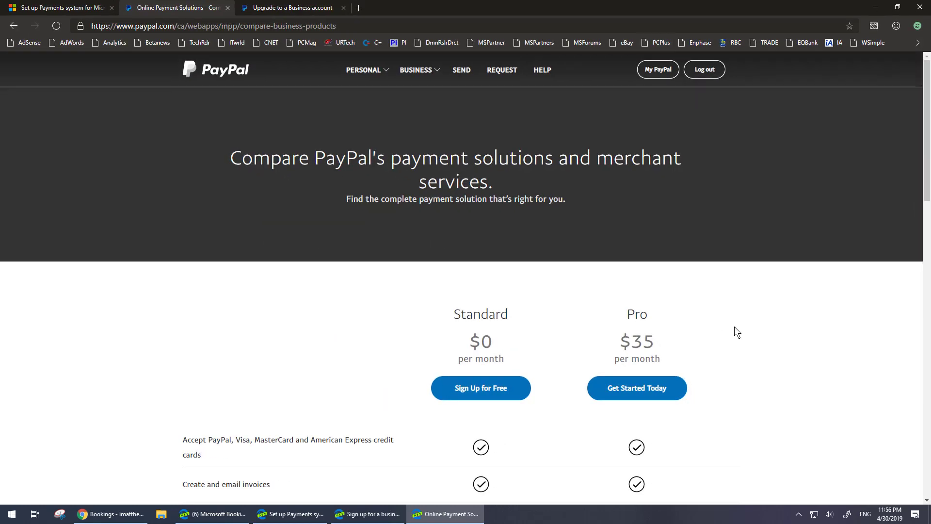
{"action": "scroll", "coordinate": [757, 339], "scroll_direction": "down", "scroll_amount": 3}
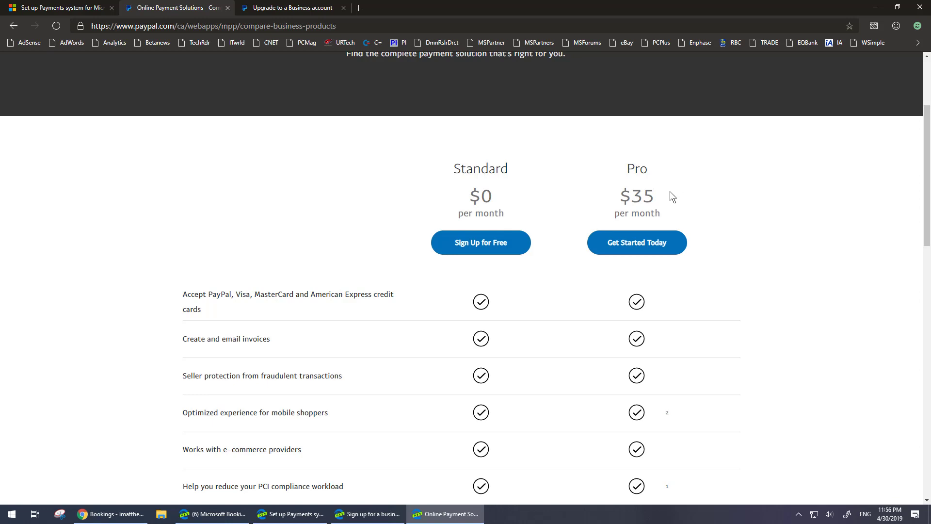
{"action": "scroll", "coordinate": [714, 313], "scroll_direction": "down", "scroll_amount": 4}
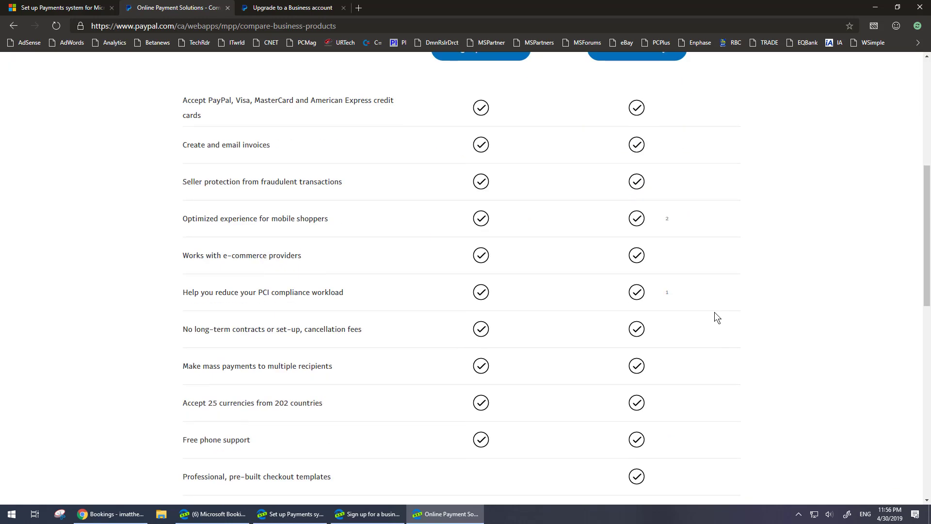
{"action": "scroll", "coordinate": [714, 313], "scroll_direction": "down", "scroll_amount": 6}
{"action": "scroll", "coordinate": [714, 312], "scroll_direction": "up", "scroll_amount": 1}
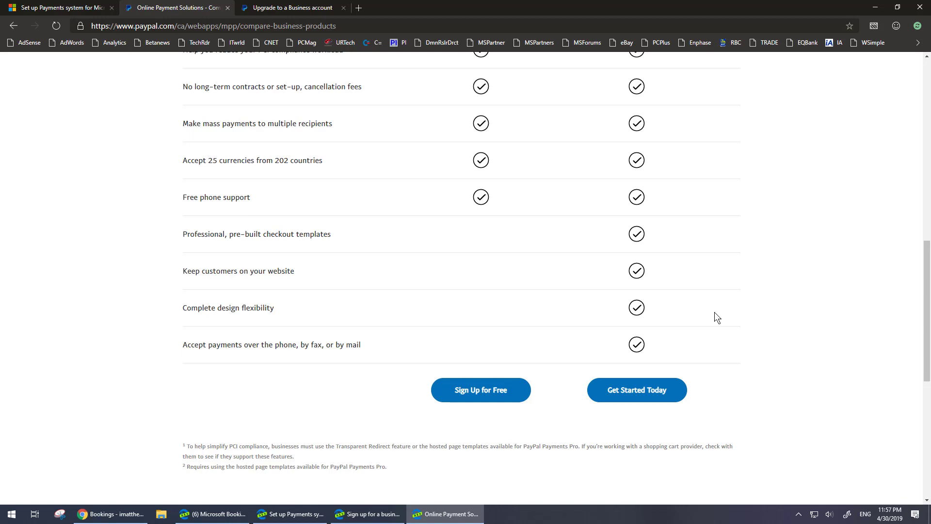
{"action": "scroll", "coordinate": [714, 312], "scroll_direction": "up", "scroll_amount": 10}
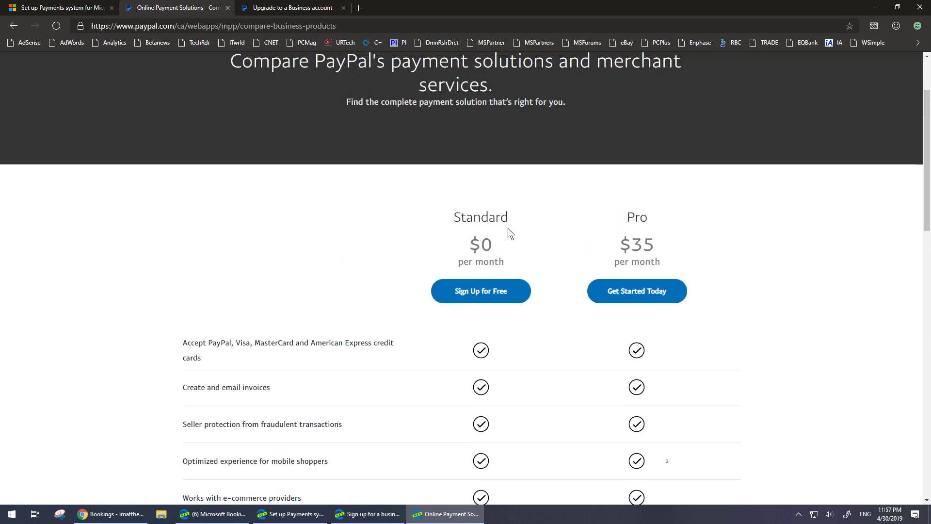
{"action": "double_click", "coordinate": [468, 218]}
{"action": "scroll", "coordinate": [775, 364], "scroll_direction": "down", "scroll_amount": 7}
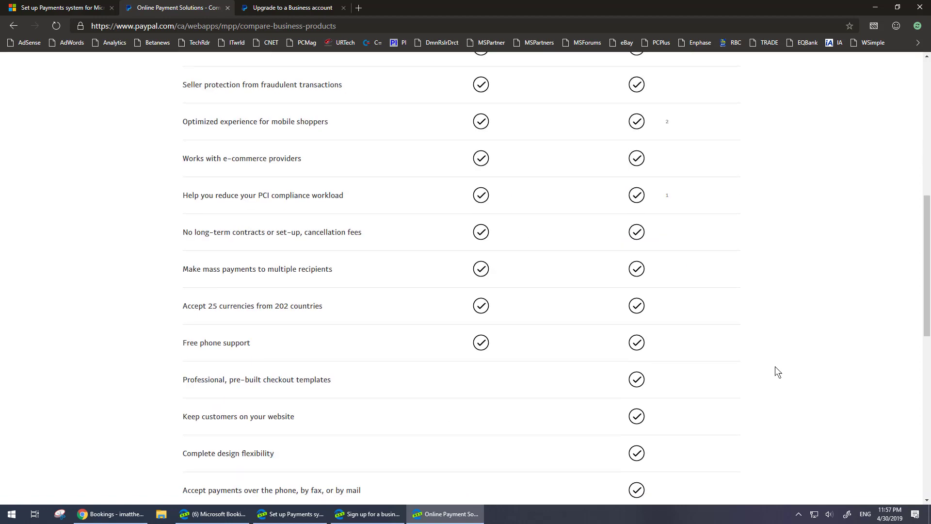
{"action": "scroll", "coordinate": [774, 366], "scroll_direction": "down", "scroll_amount": 3}
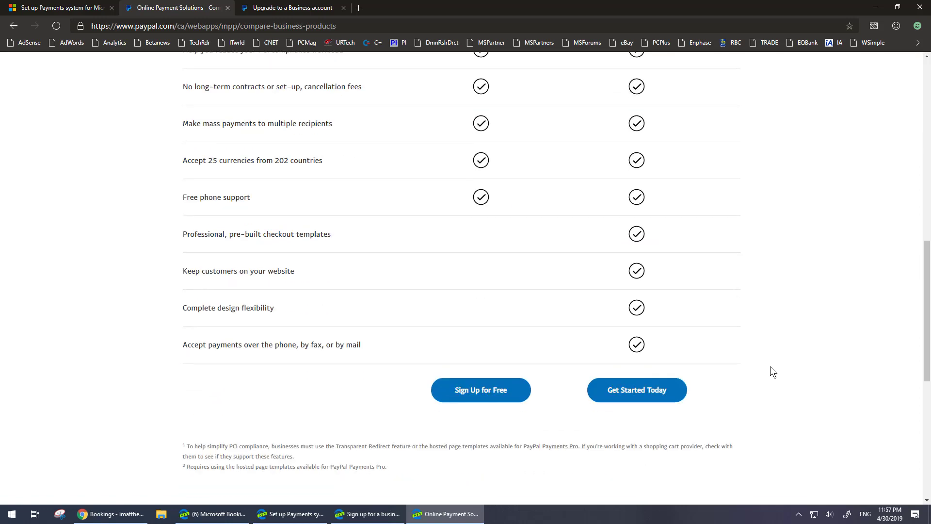
Highlight the website checkout and phone, fax or mail payment features, then close the comparison window
{"action": "left_click_drag", "start_coordinate": [293, 271], "coordinate": [161, 270]}
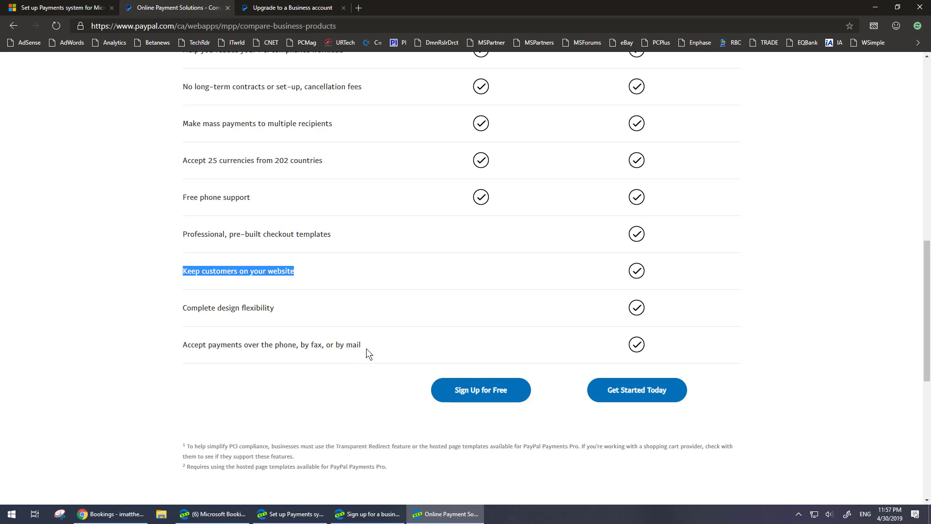
{"action": "left_click_drag", "start_coordinate": [365, 348], "coordinate": [225, 345]}
{"action": "left_click", "coordinate": [258, 345]}
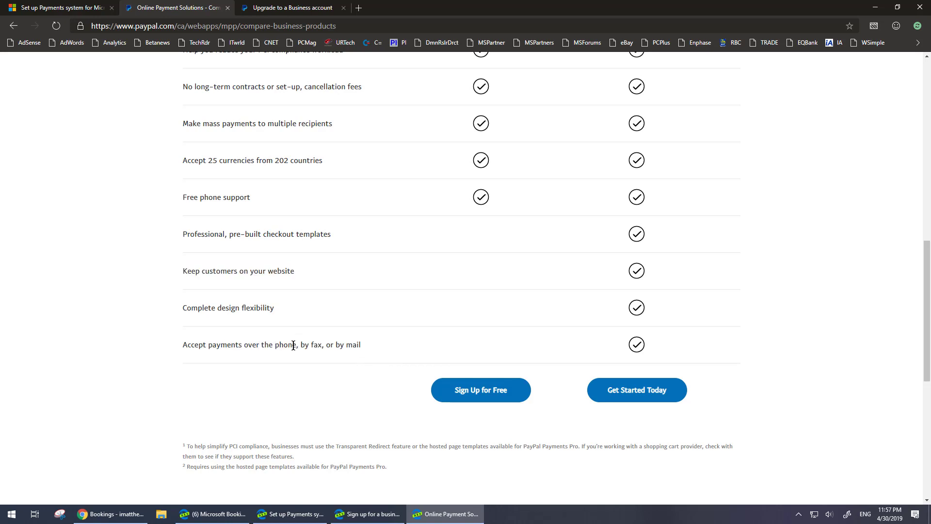
{"action": "left_click_drag", "start_coordinate": [297, 345], "coordinate": [256, 346]}
{"action": "scroll", "coordinate": [417, 330], "scroll_direction": "up", "scroll_amount": 12}
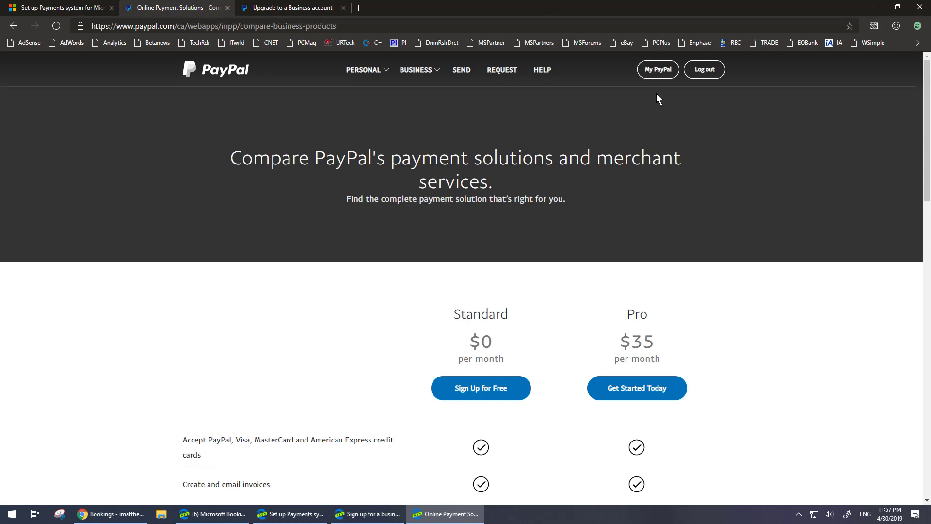
{"action": "key", "text": "alt+F4"}
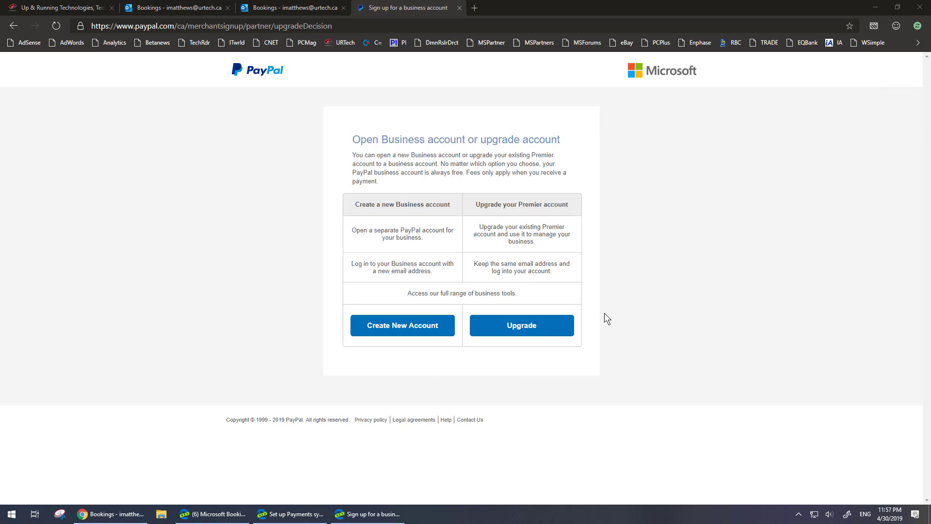
Upgrade the existing PayPal account and tick 'By checking the box I confirm' to accept PayPal's terms
{"action": "left_click", "coordinate": [522, 331]}
{"action": "left_click", "coordinate": [522, 331]}
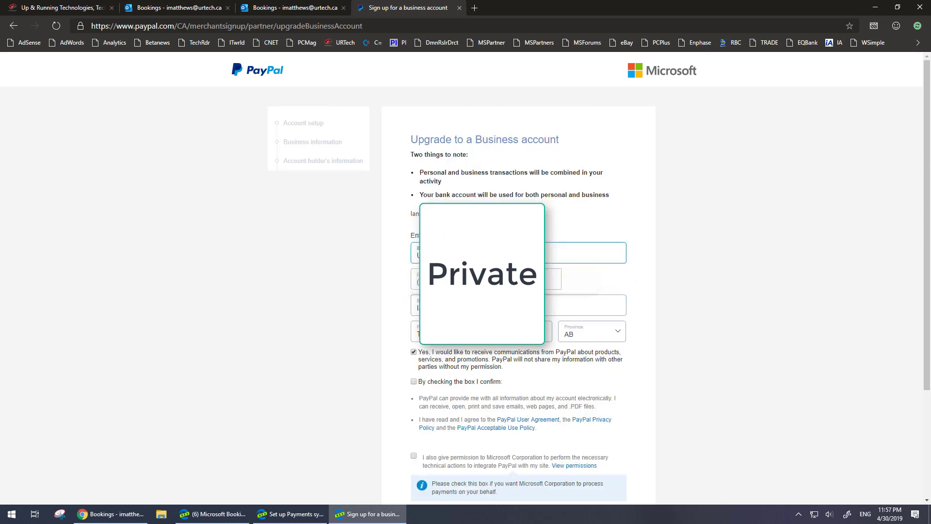
{"action": "left_click", "coordinate": [734, 279]}
{"action": "left_click", "coordinate": [414, 382]}
Tick, then untick, the box granting Microsoft permission to integrate PayPal, and return up the form
{"action": "scroll", "coordinate": [651, 403], "scroll_direction": "down", "scroll_amount": 2}
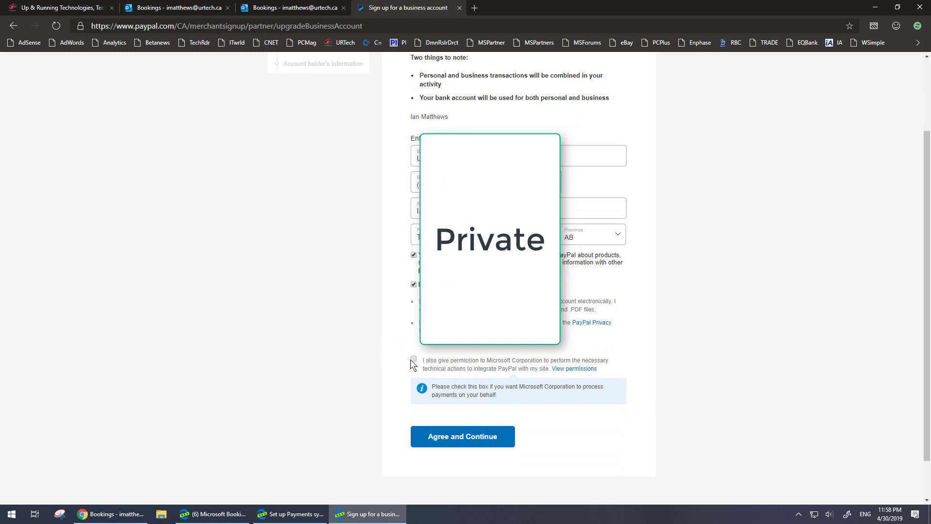
{"action": "left_click", "coordinate": [413, 359]}
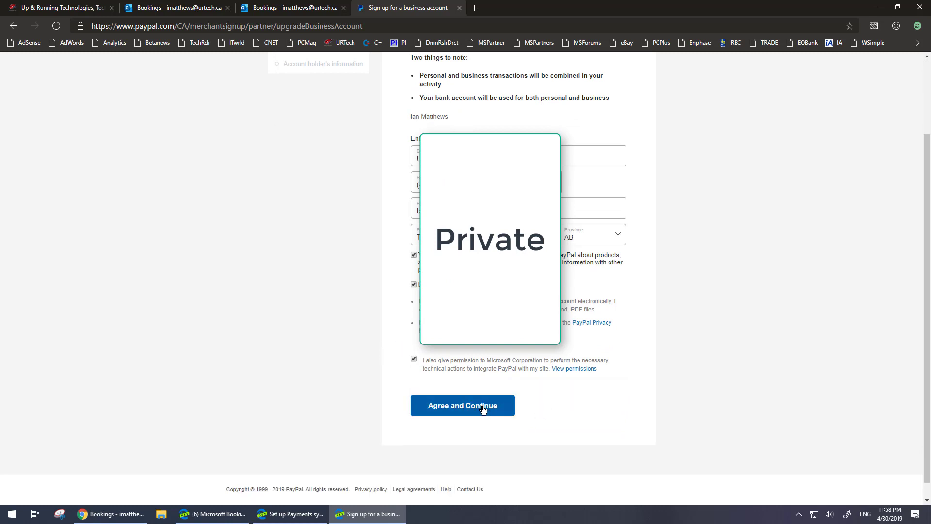
{"action": "left_click", "coordinate": [413, 359]}
{"action": "scroll", "coordinate": [610, 391], "scroll_direction": "down", "scroll_amount": 1}
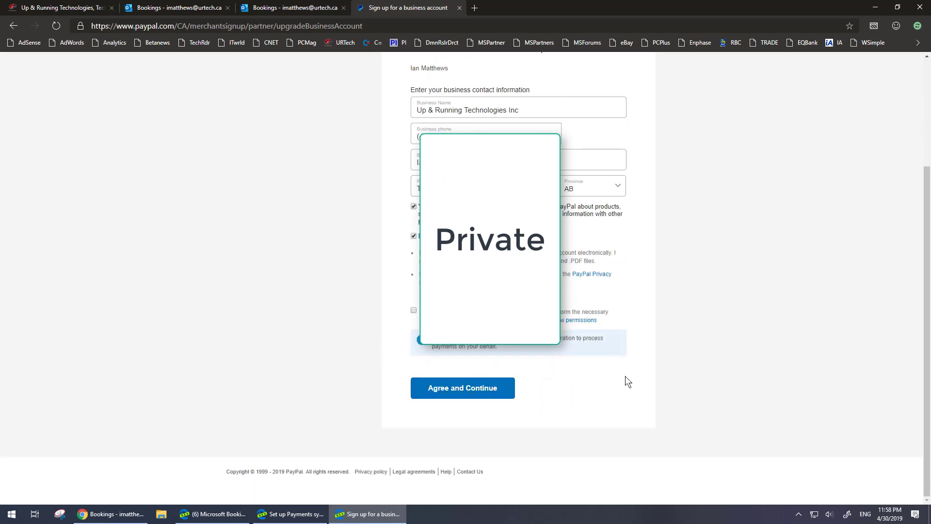
{"action": "scroll", "coordinate": [630, 376], "scroll_direction": "up", "scroll_amount": 3}
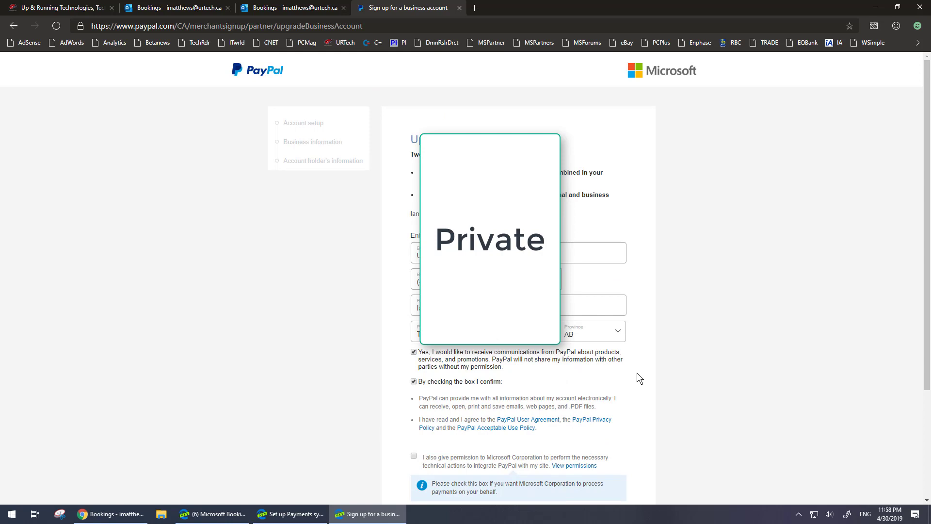